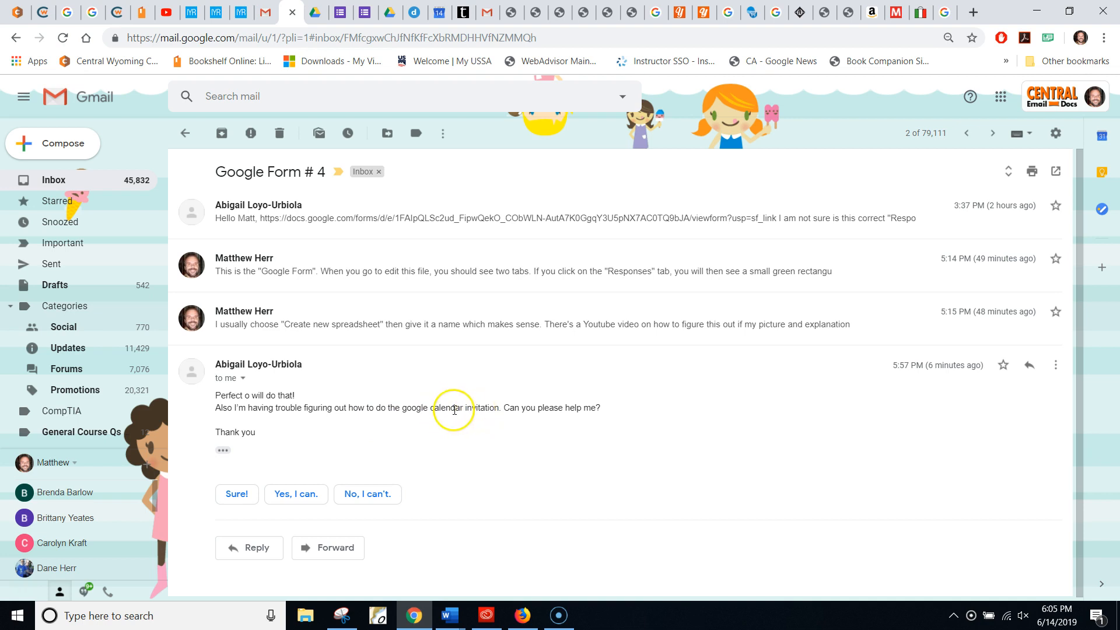
Step: Highlight the student's 'I'm having trouble… help me' sentence about making a calendar invitation
drag(232, 409, 594, 409)
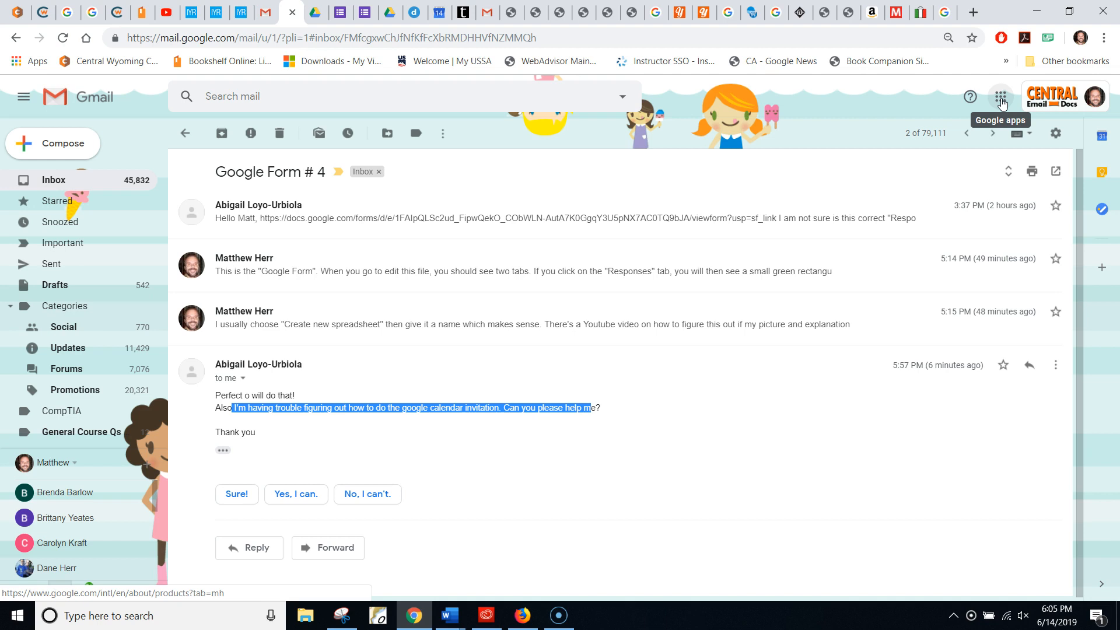
Step: Open Google Calendar from Gmail's Google apps launcher, found under More
click(1001, 99)
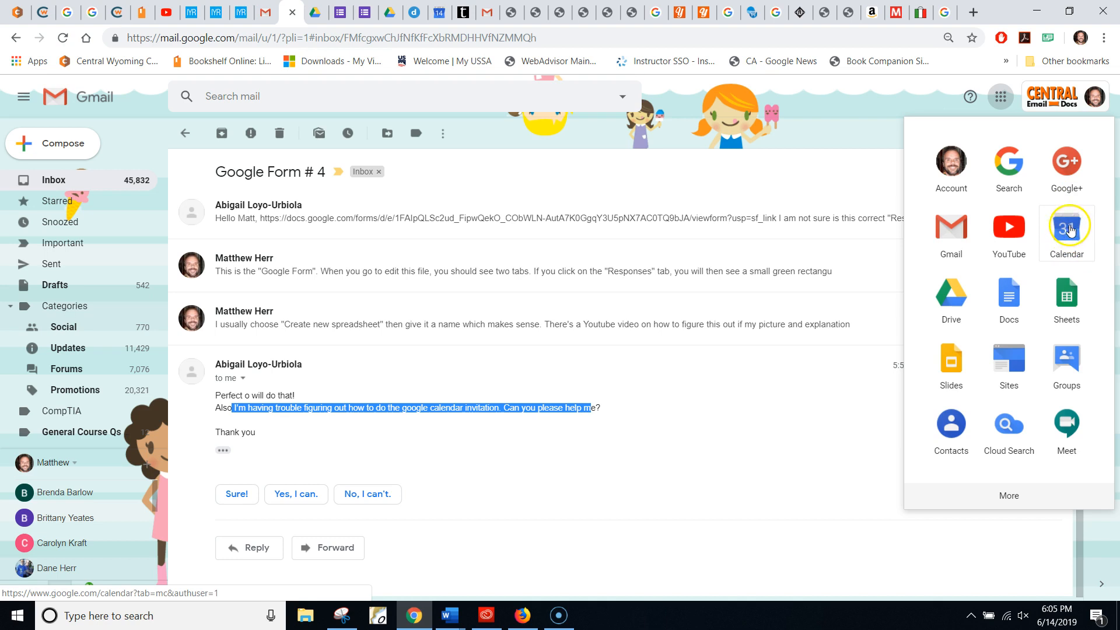
click(1013, 497)
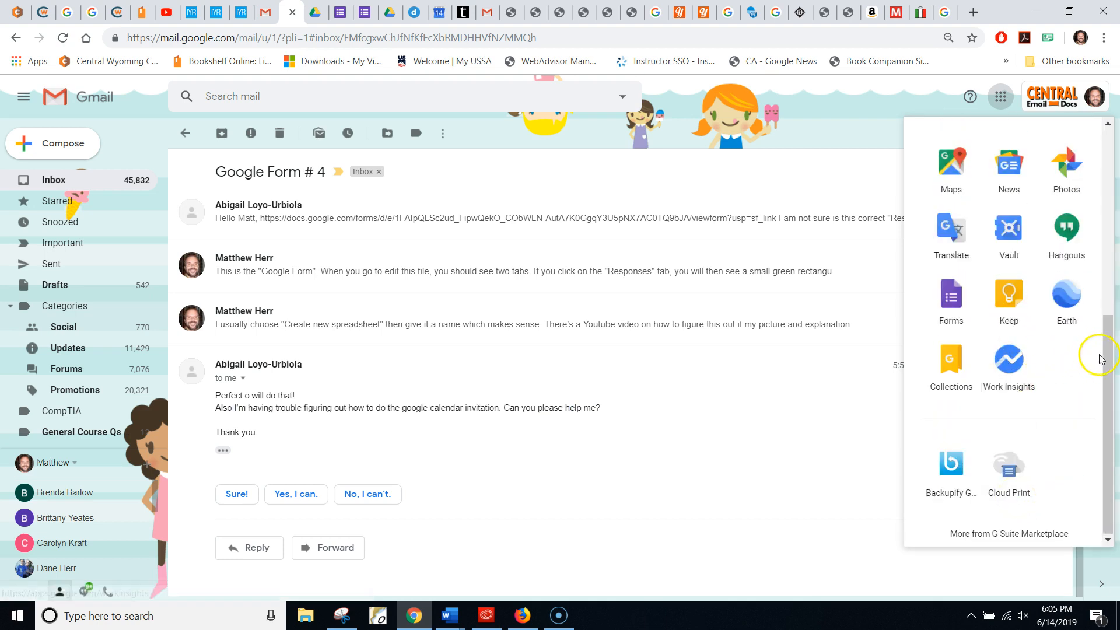
drag(1108, 362, 1084, 155)
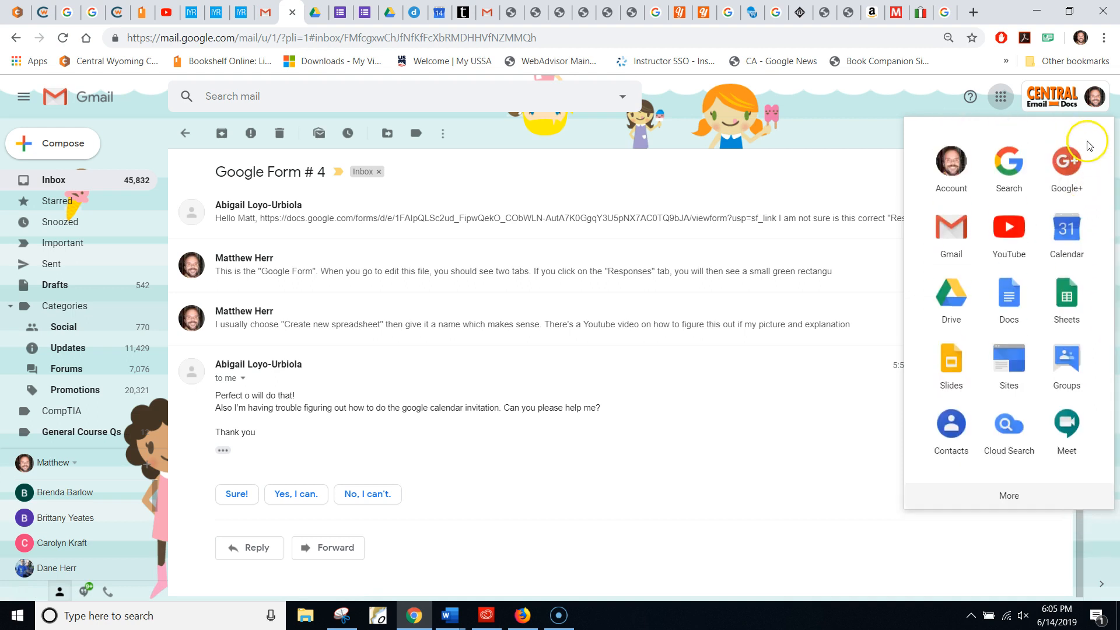
click(1071, 229)
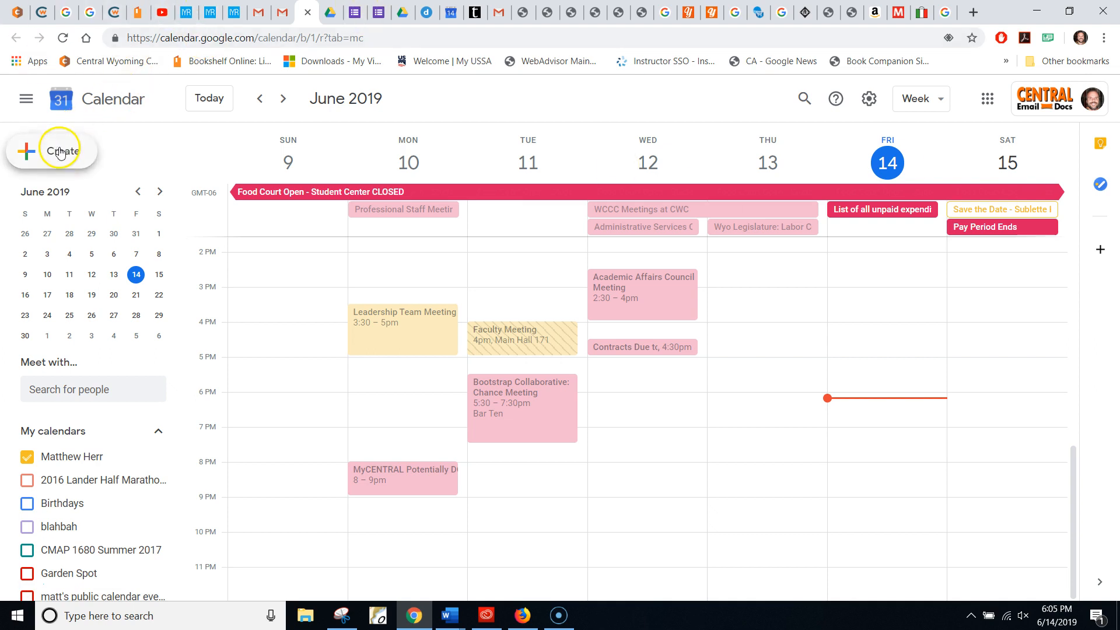
Step: Create a draft event on Friday, June 14 at 6:30pm and open its details form
click(131, 154)
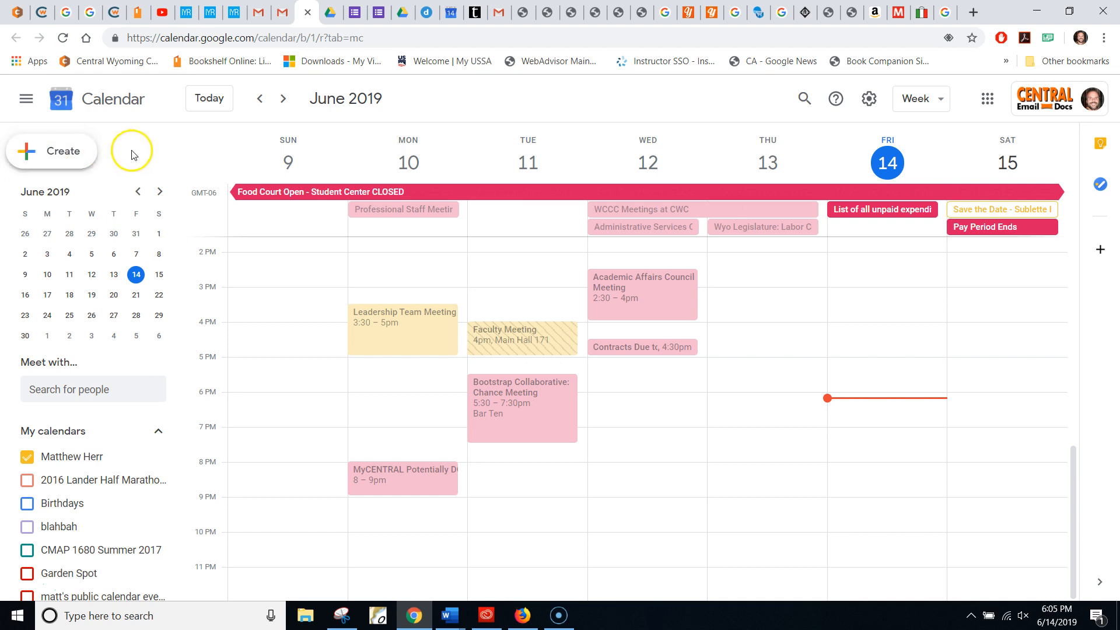
click(850, 425)
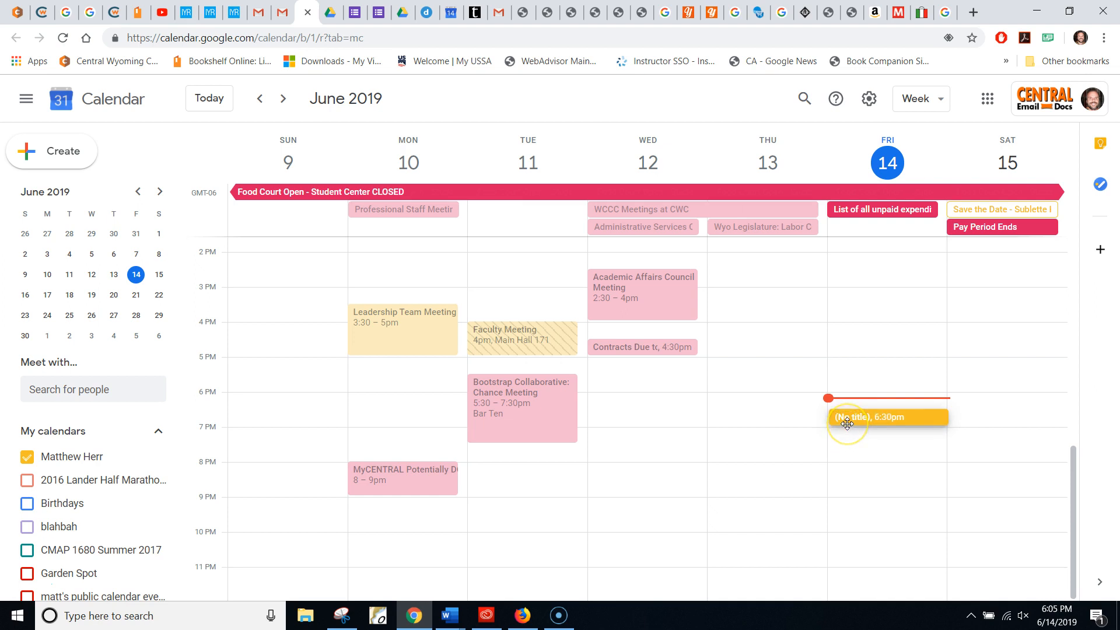
click(847, 424)
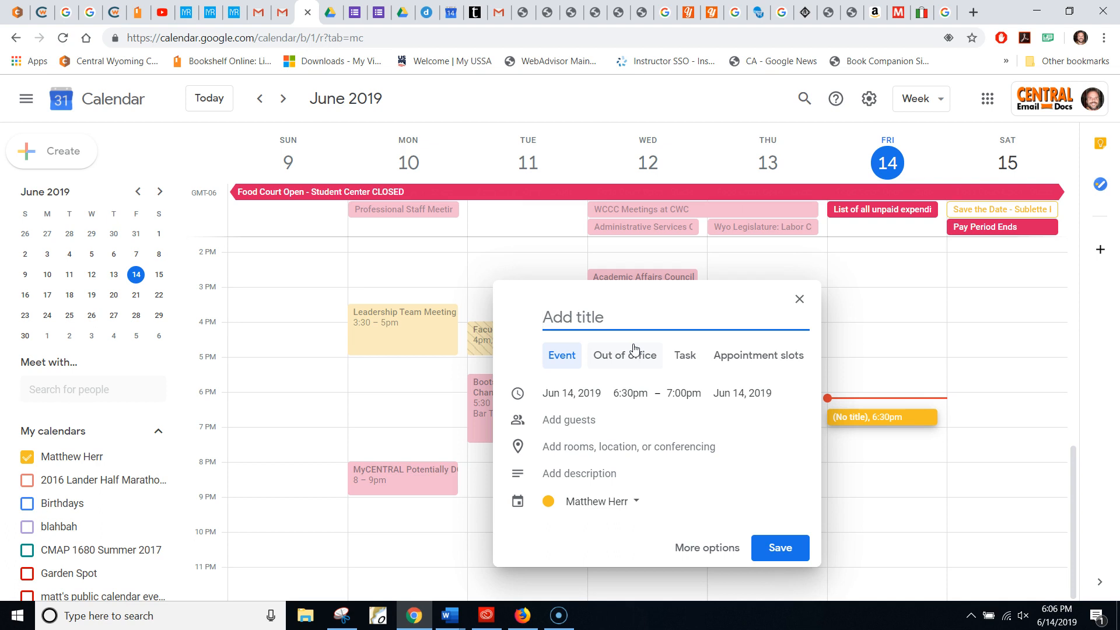
Step: Title the new event 'Partay at Matt's House'
text(Partay at M)
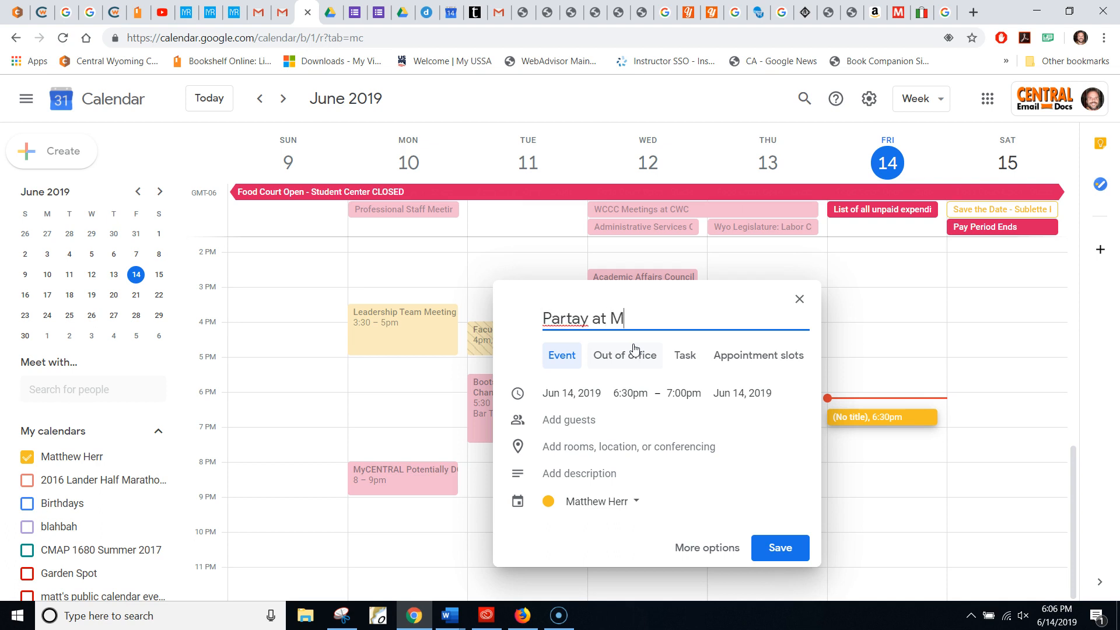
text(att's House)
click(543, 385)
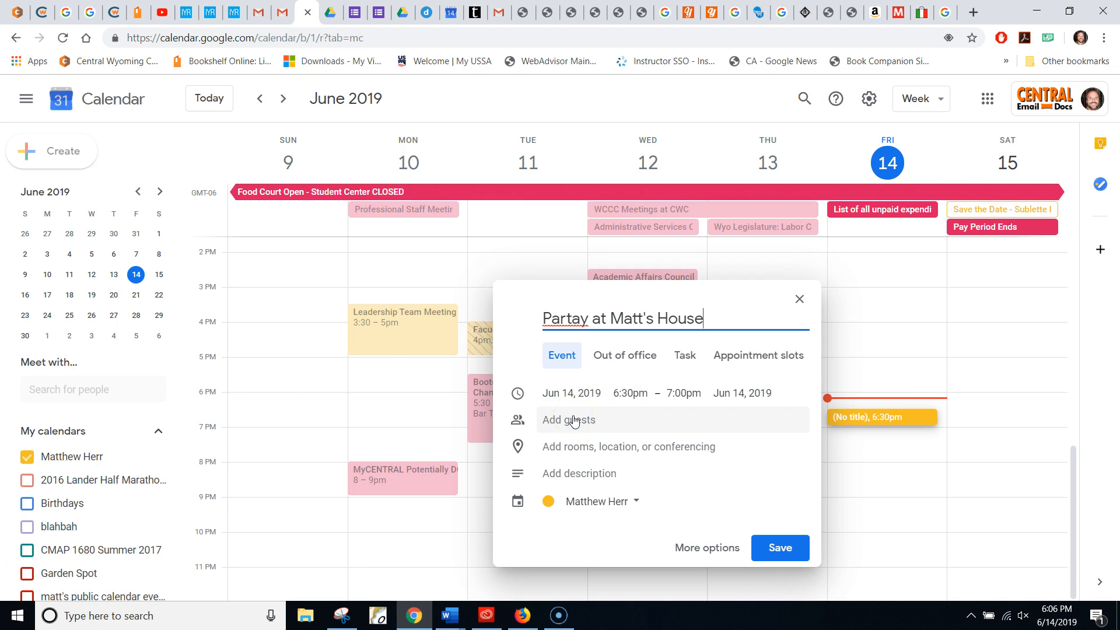
click(575, 420)
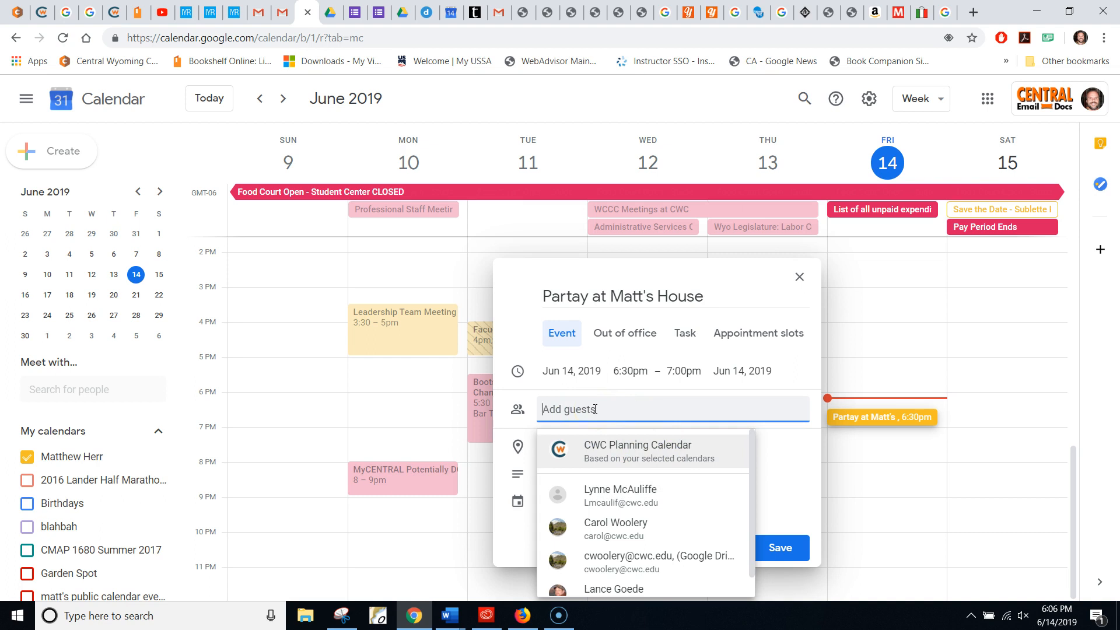
Step: Add the student as a guest by choosing them from the name suggestions
text(abig)
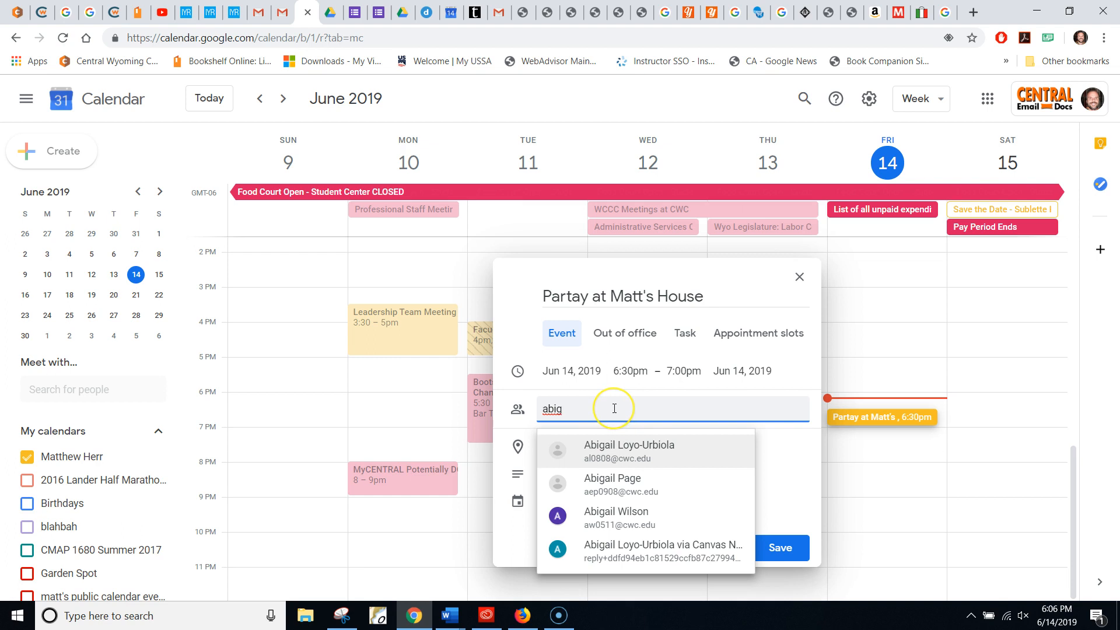
key(BackSpace)
key(BackSpace)
key(BackSpace)
text(email)
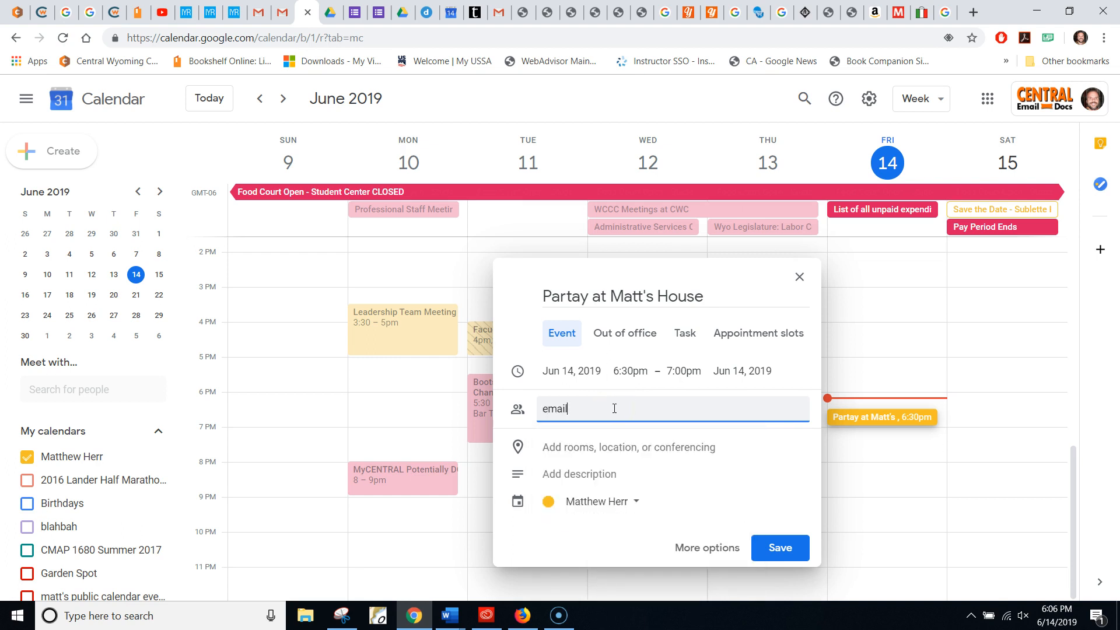
text(address@emailaddress.)
key(BackSpace)
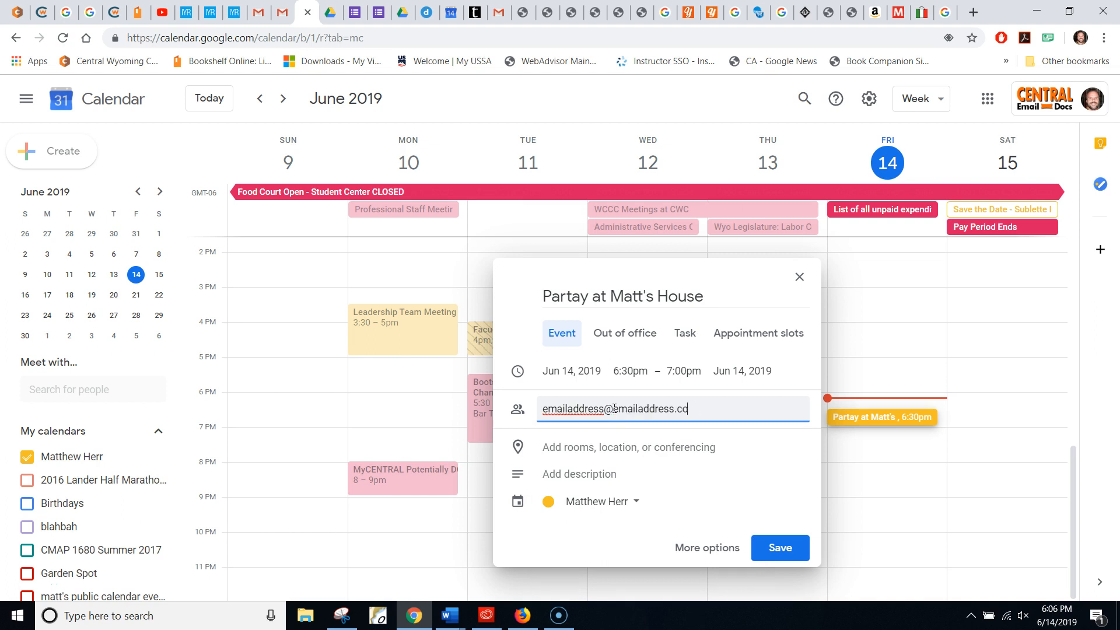
key(BackSpace)
key(BackSpace)
key(BackSpace)
key(BackSpace)
key(BackSpace)
key(BackSpace)
key(BackSpace)
key(BackSpace)
key(BackSpace)
key(BackSpace)
key(BackSpace)
key(BackSpace)
text(abiga)
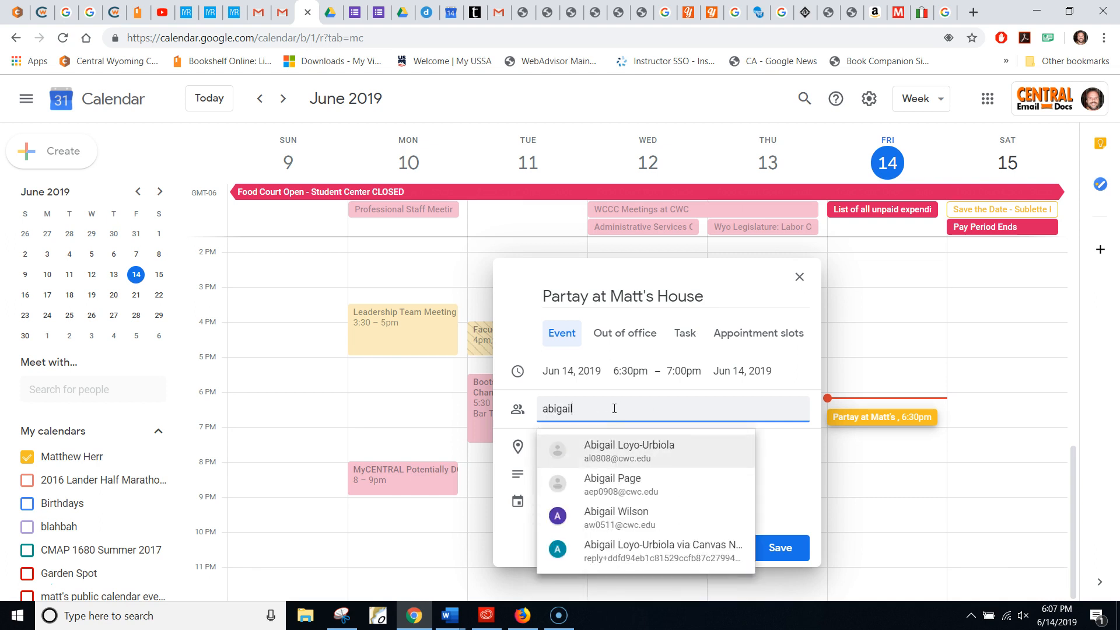
text(il)
click(627, 457)
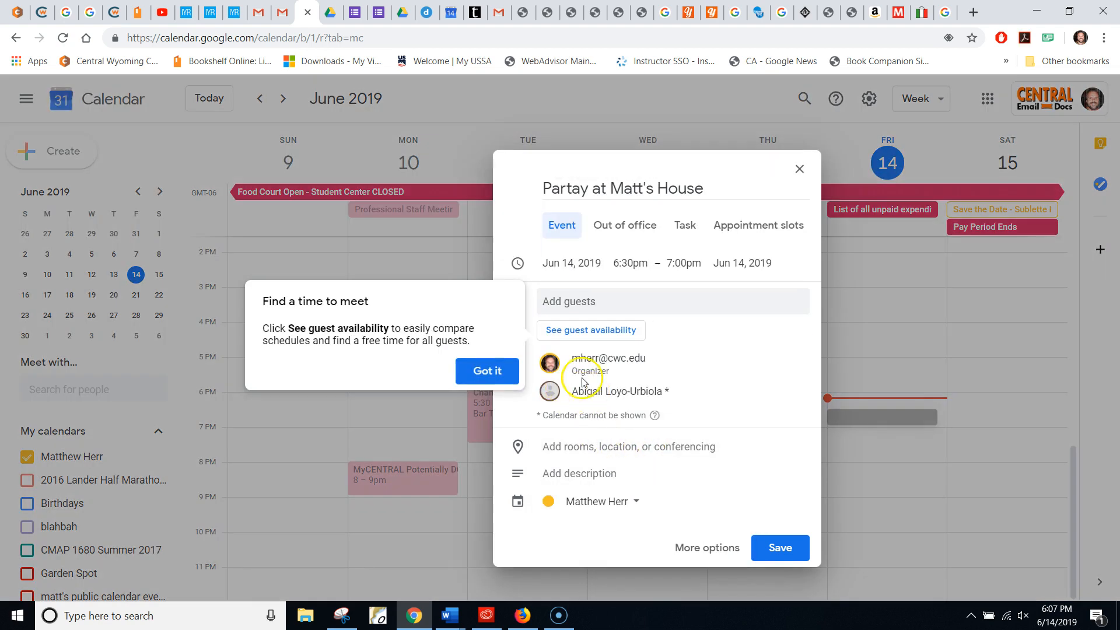
click(474, 373)
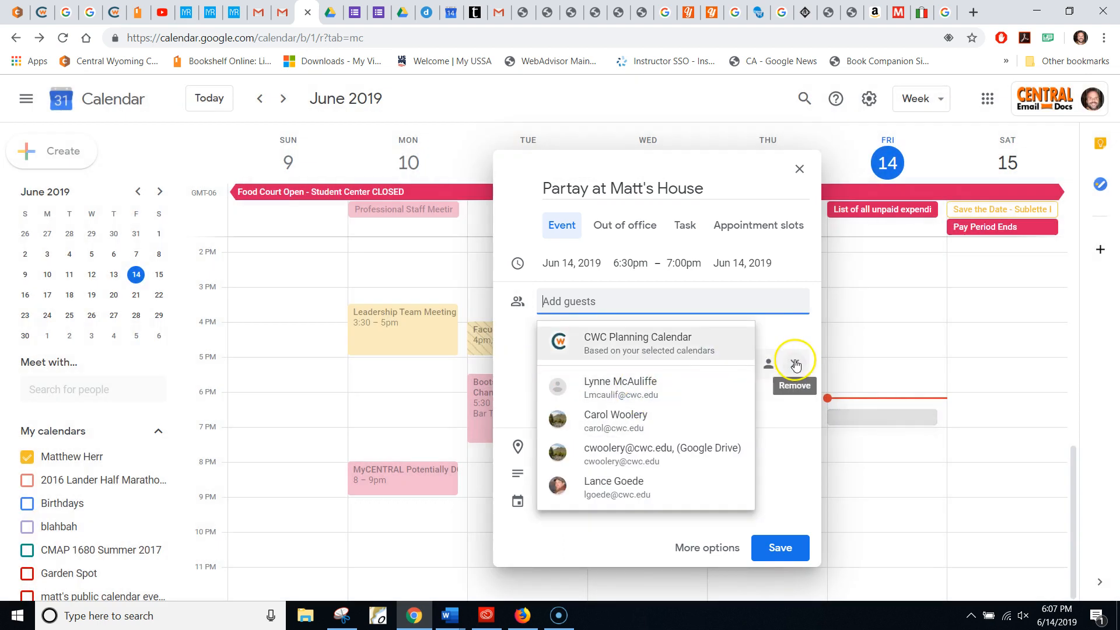
click(805, 331)
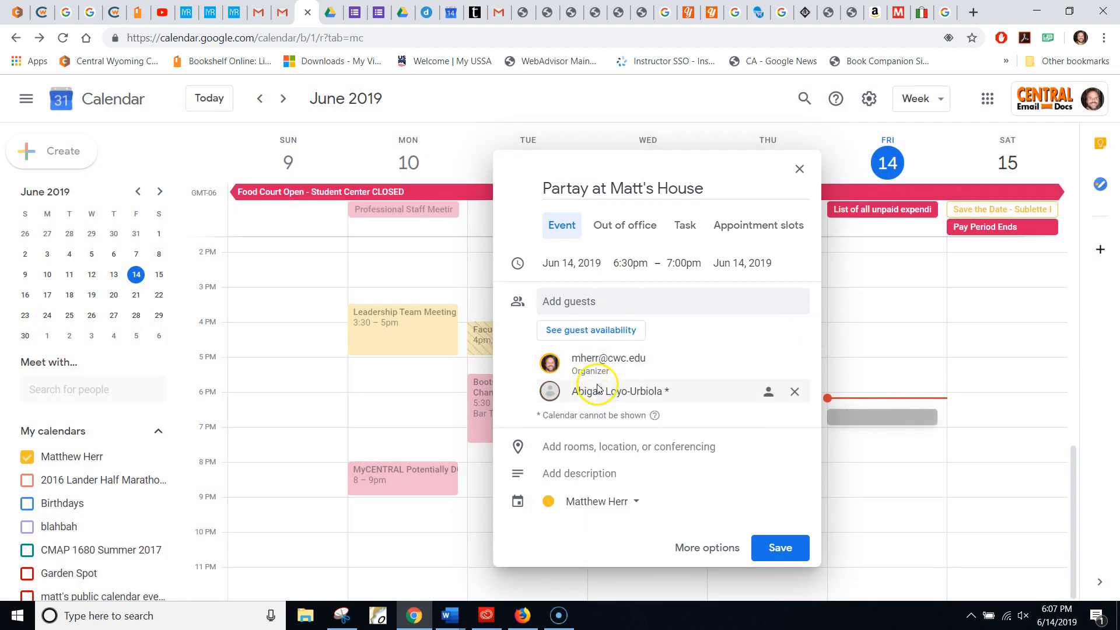
Step: Set the event location to the suggested Lander, WY street address
click(595, 450)
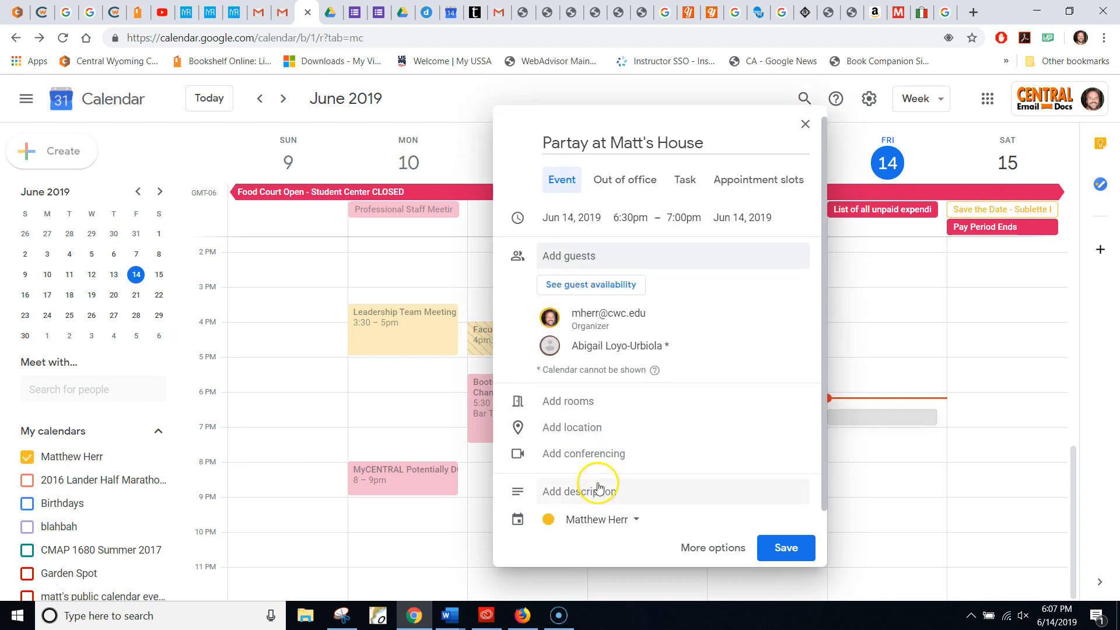
click(579, 427)
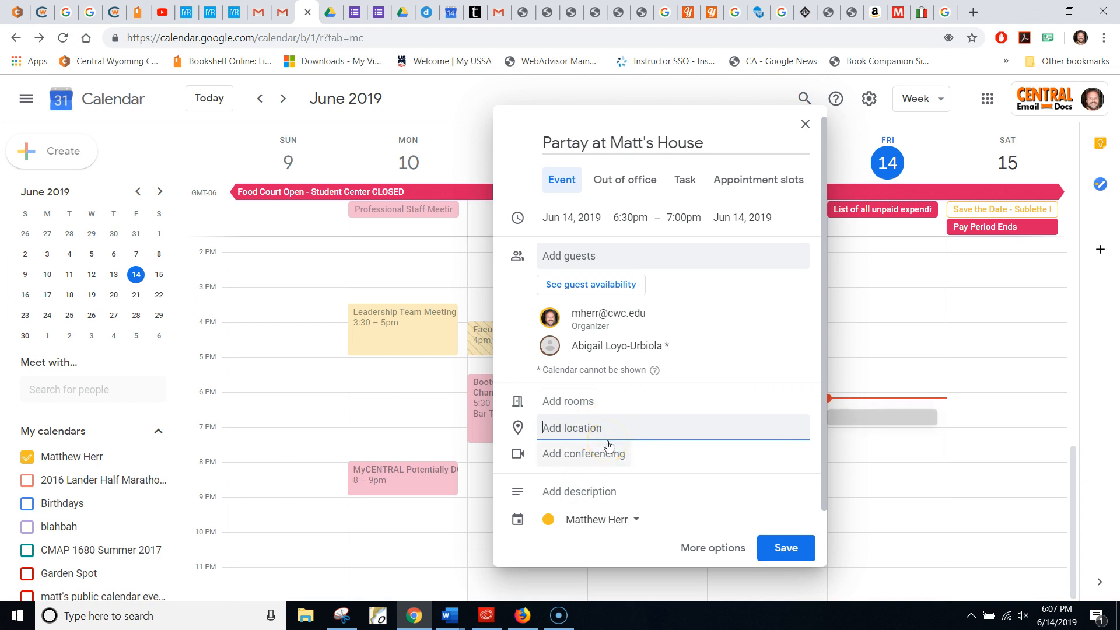
click(623, 473)
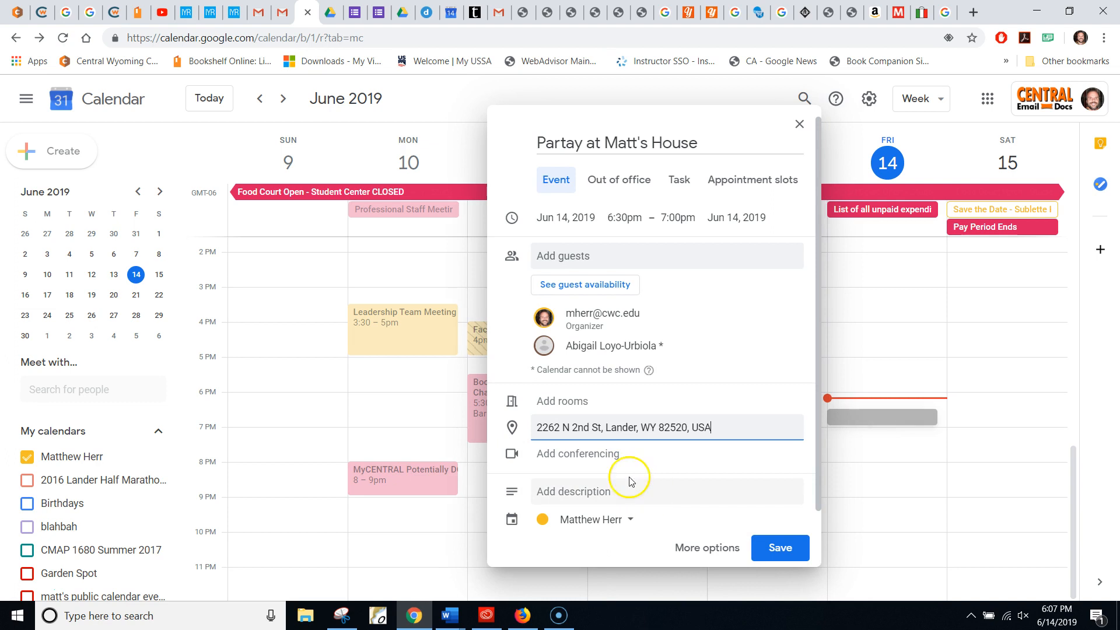
click(574, 496)
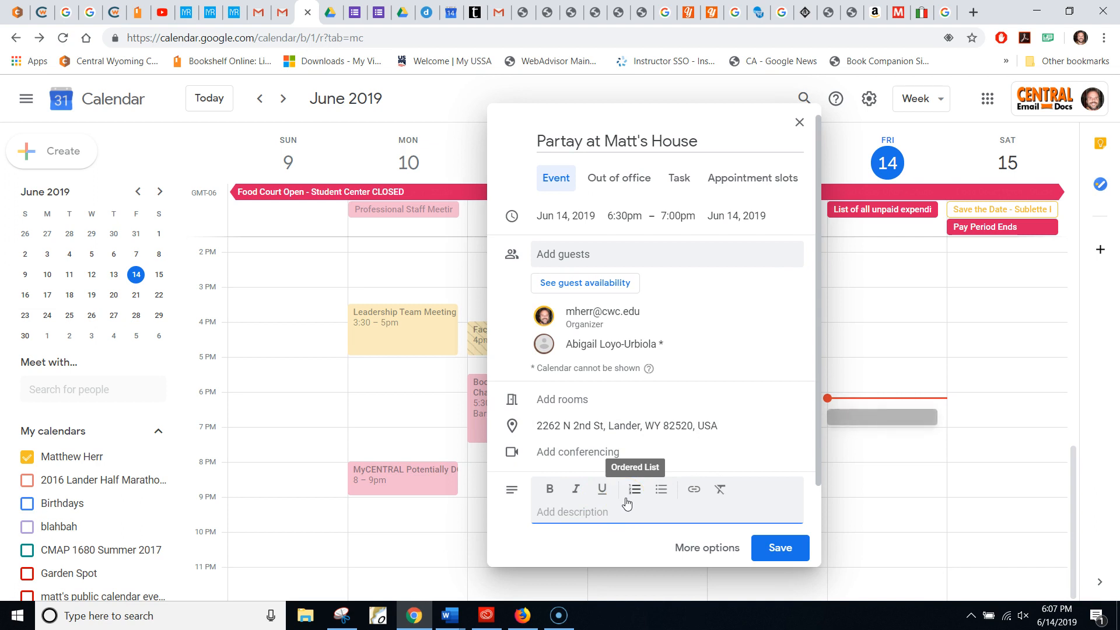
Step: Write the description about Chili Rellenos for dinner this evening, ending 'They will be awesome!'
text(This would be a lot of fu)
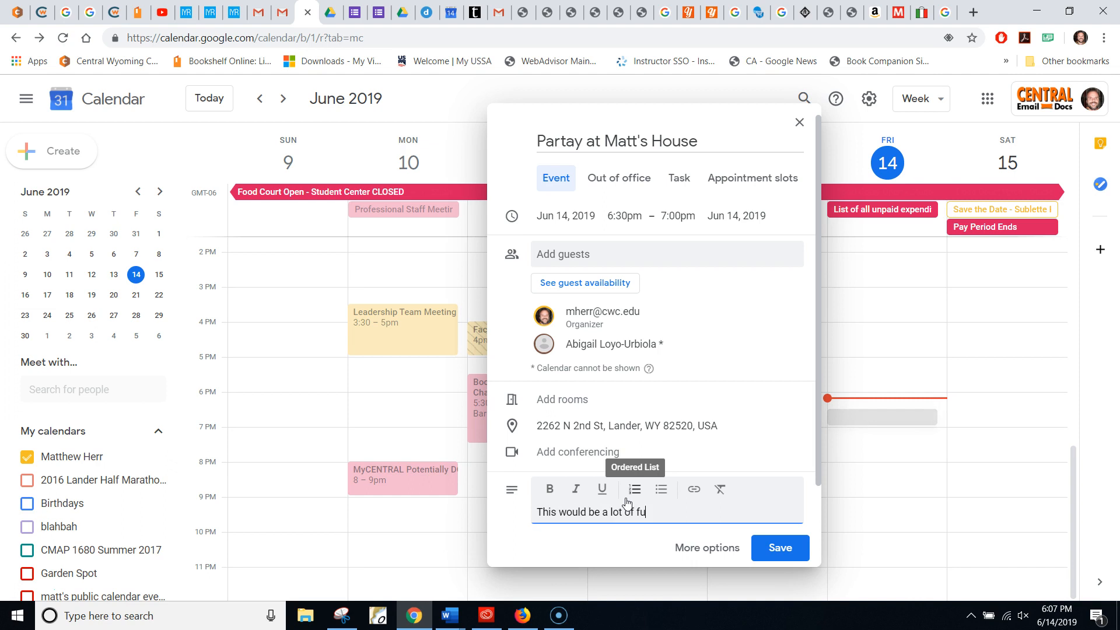
text(n - we are having)
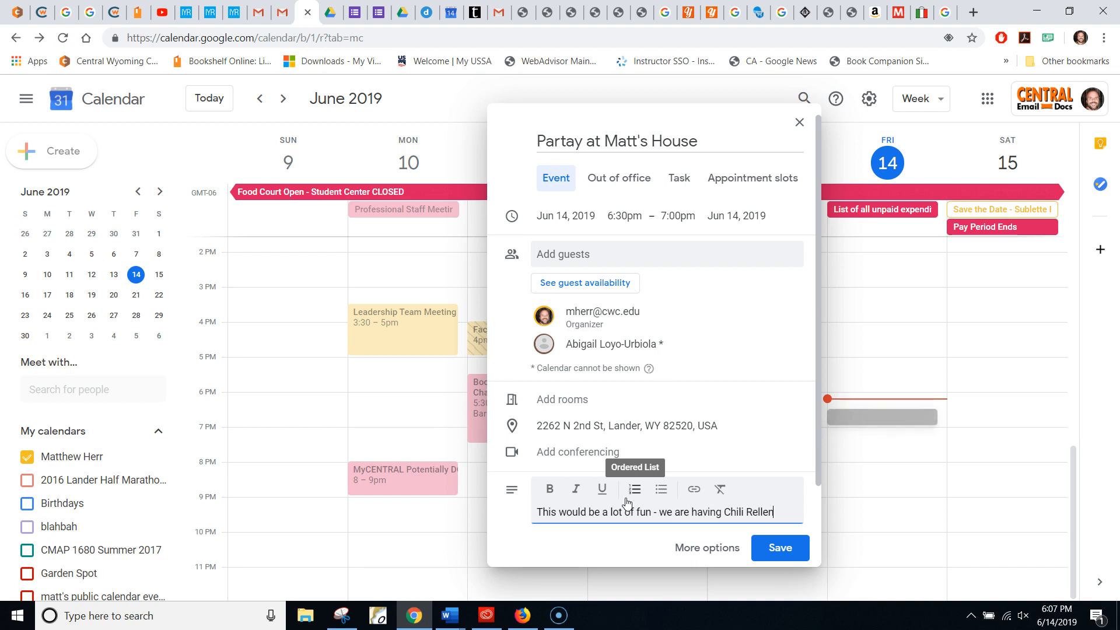
text(Chili Rellenos (seriously)
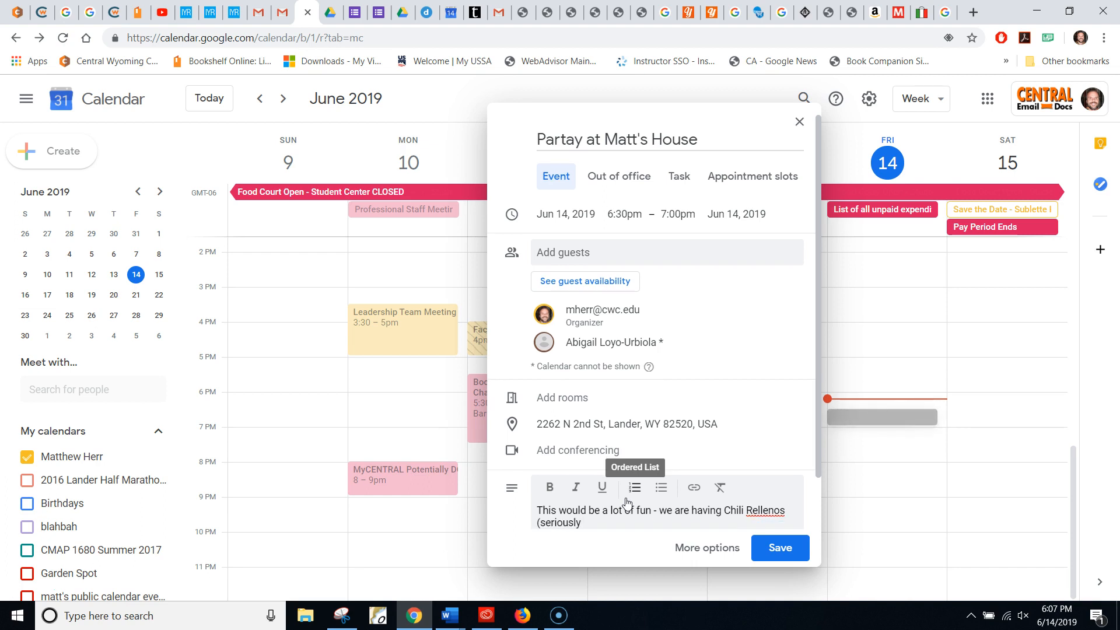
text() ina bou)
key(BackSpace)
key(BackSpace)
text(abou)
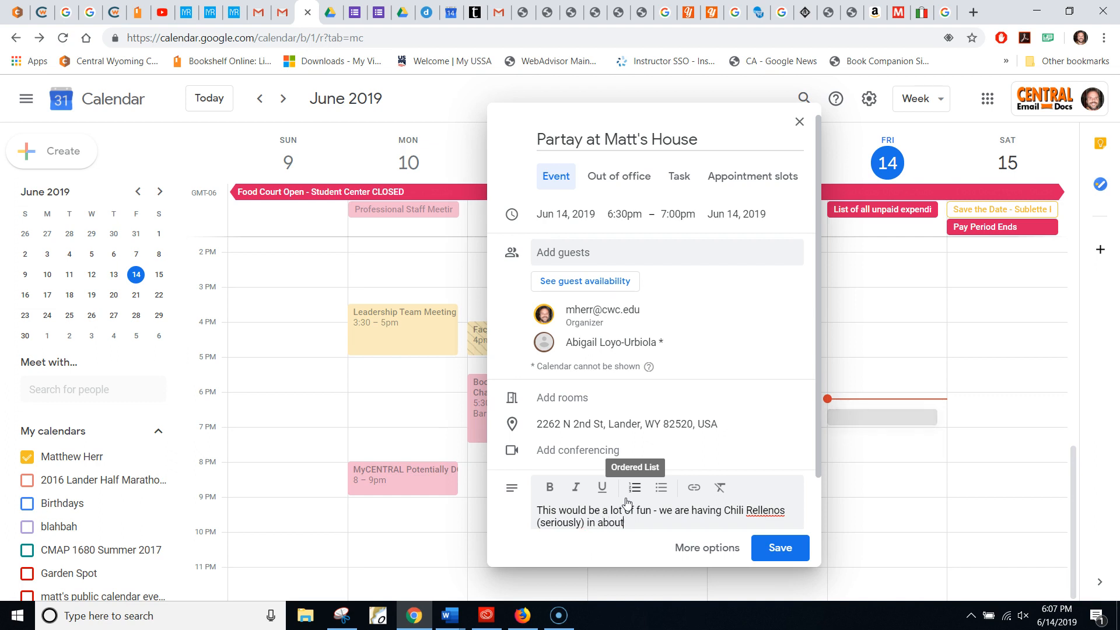
key(BackSpace)
key(BackSpace)
key(BackSpace)
key(BackSpace)
key(BackSpace)
key(BackSpace)
text(for dinner this evening. )
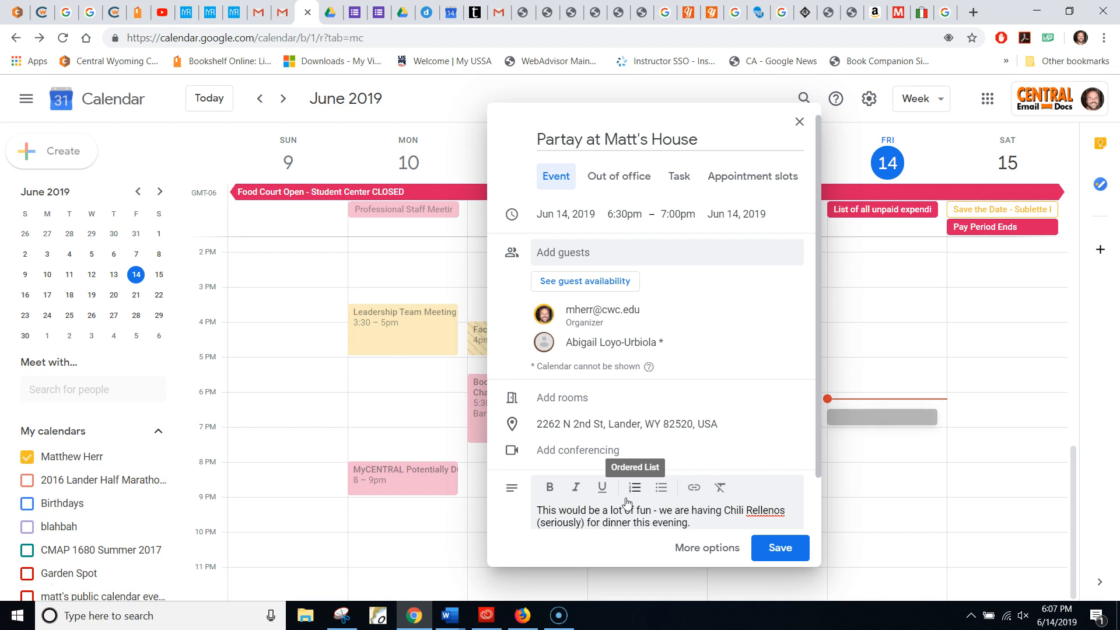
text(They will b)
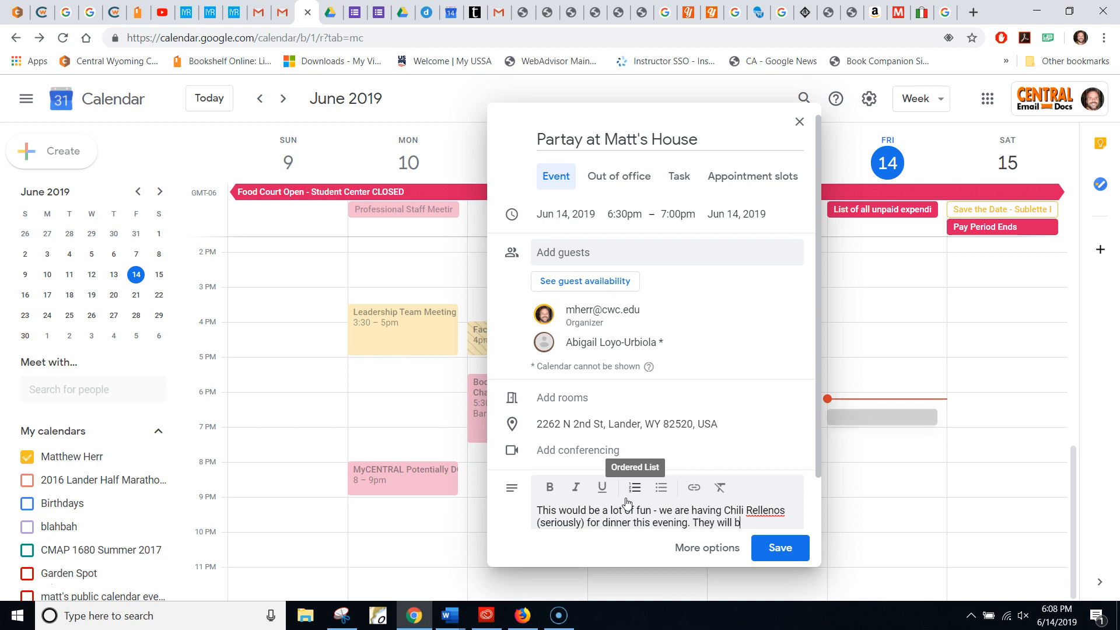
text(e awesome!)
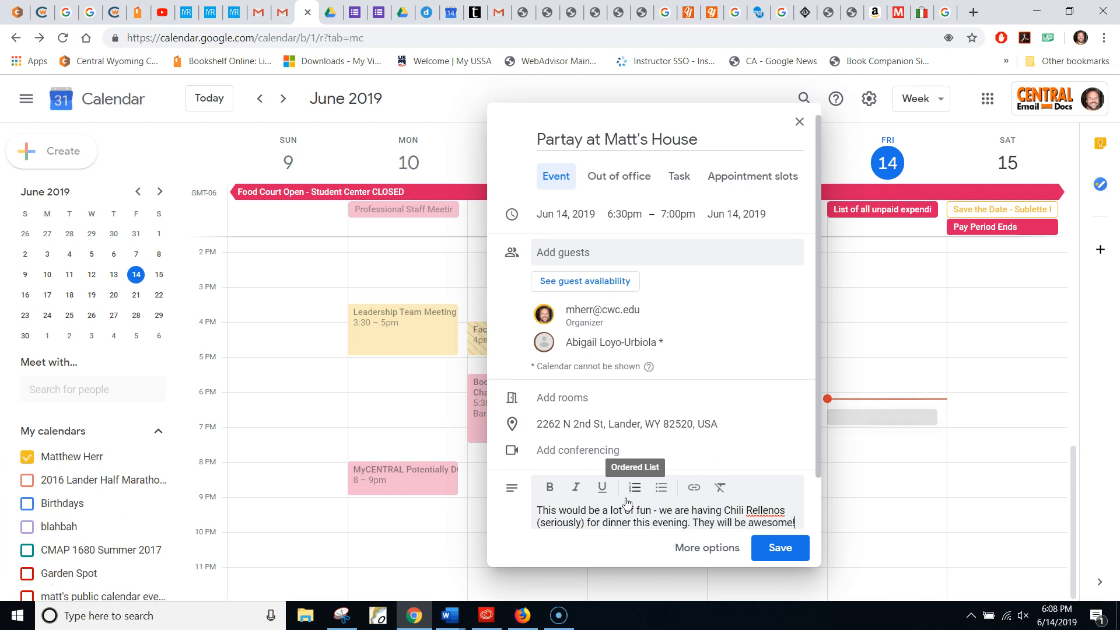
drag(819, 454, 812, 513)
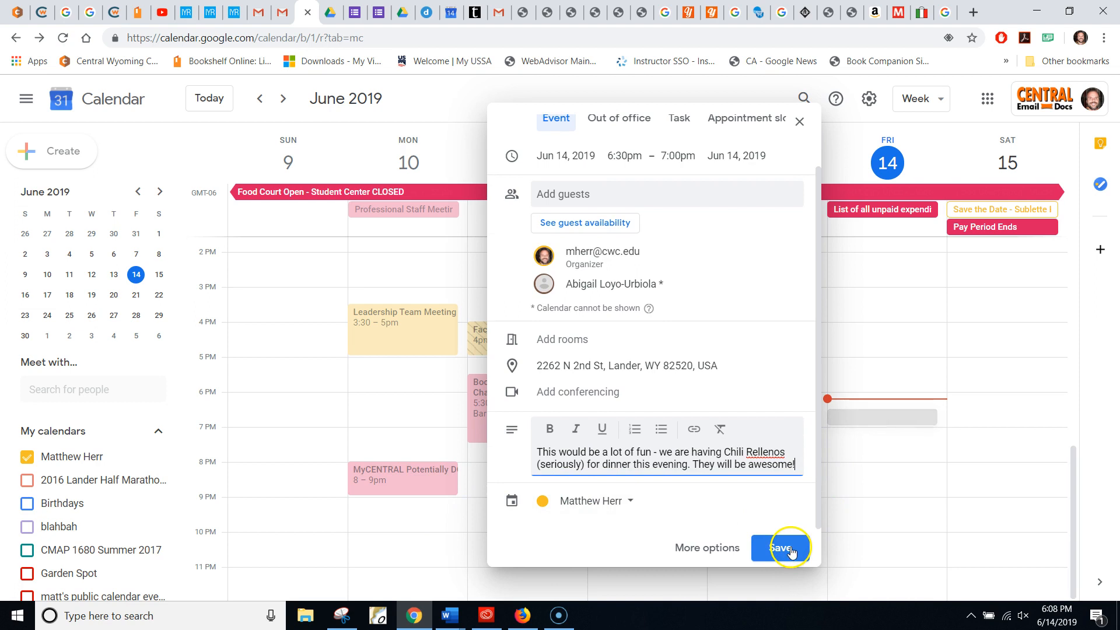
Step: In the full editor, add 'But unfortunately this is a fake calendar appointment' and save
click(691, 552)
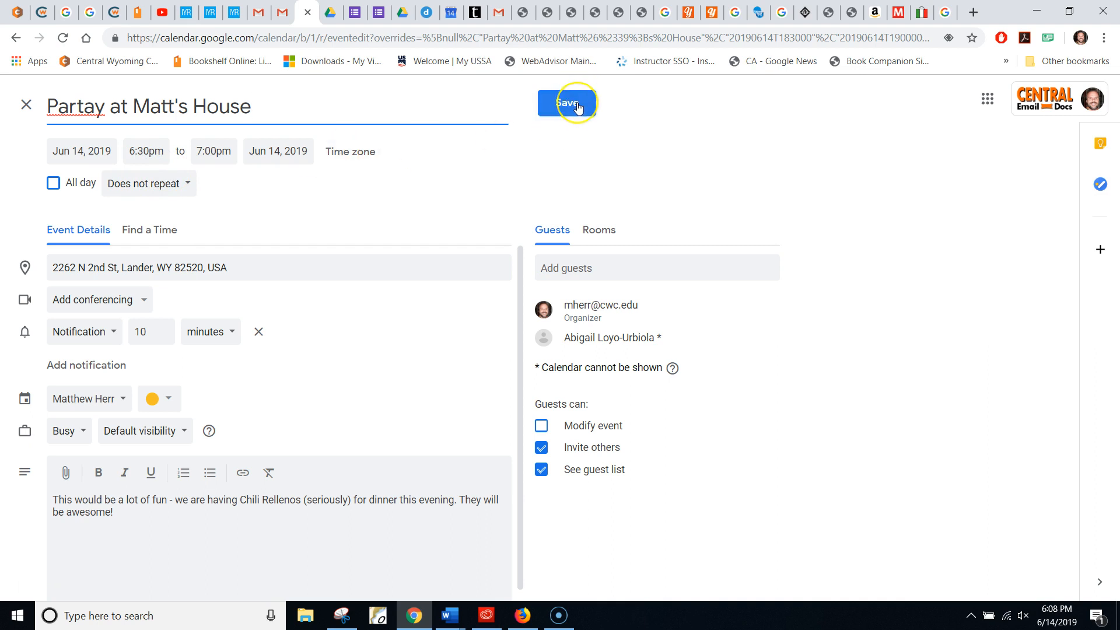
click(179, 550)
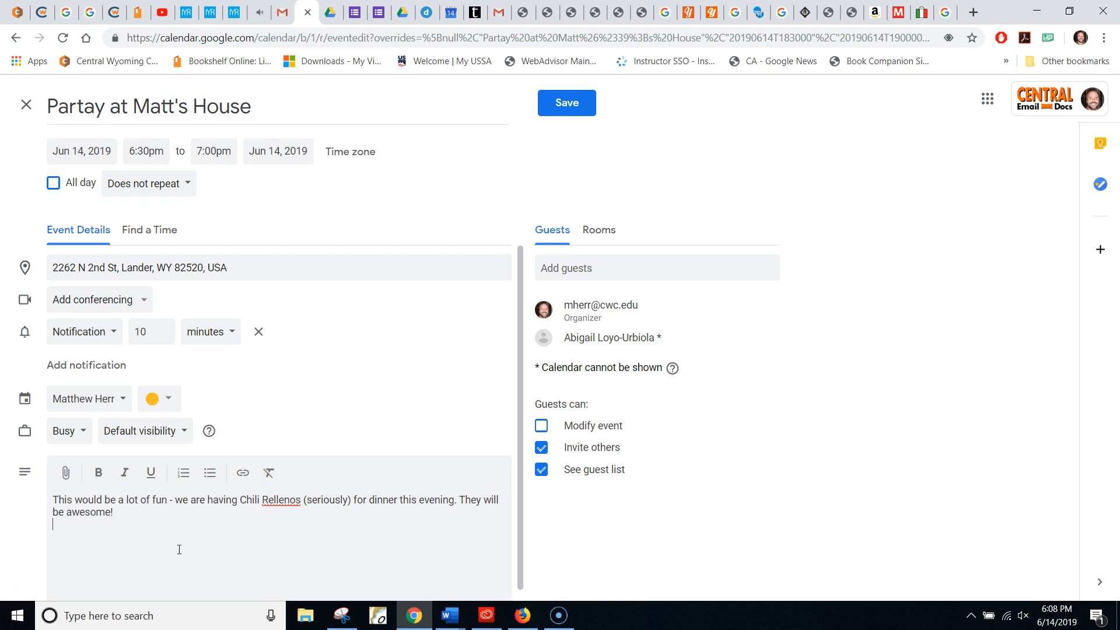
text(But unfortunately this is a fakee calendar appointment :-()
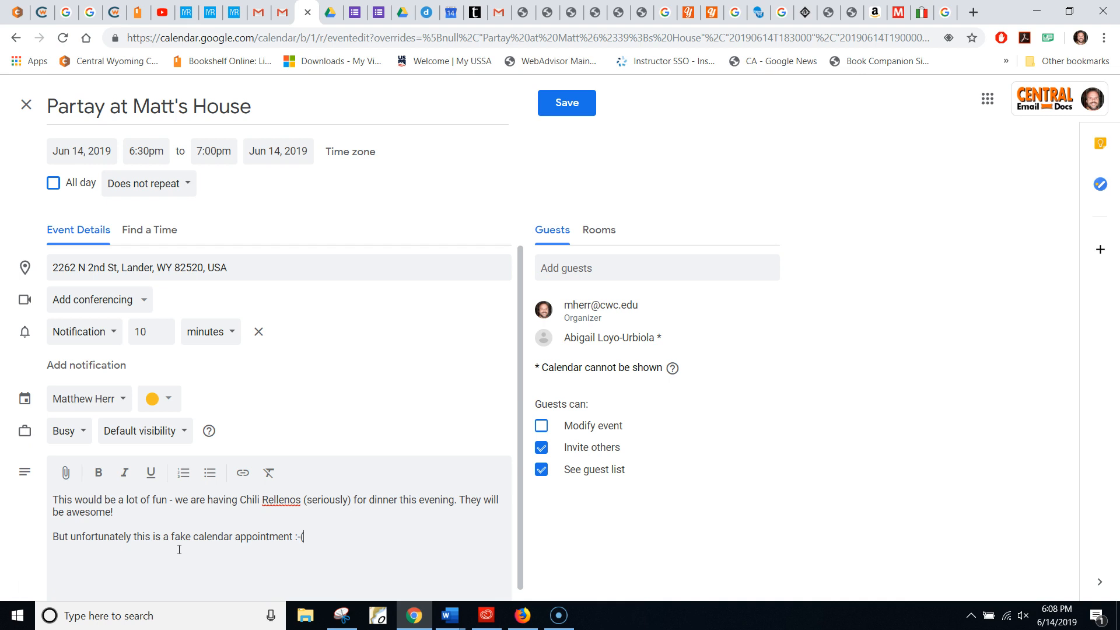
click(571, 109)
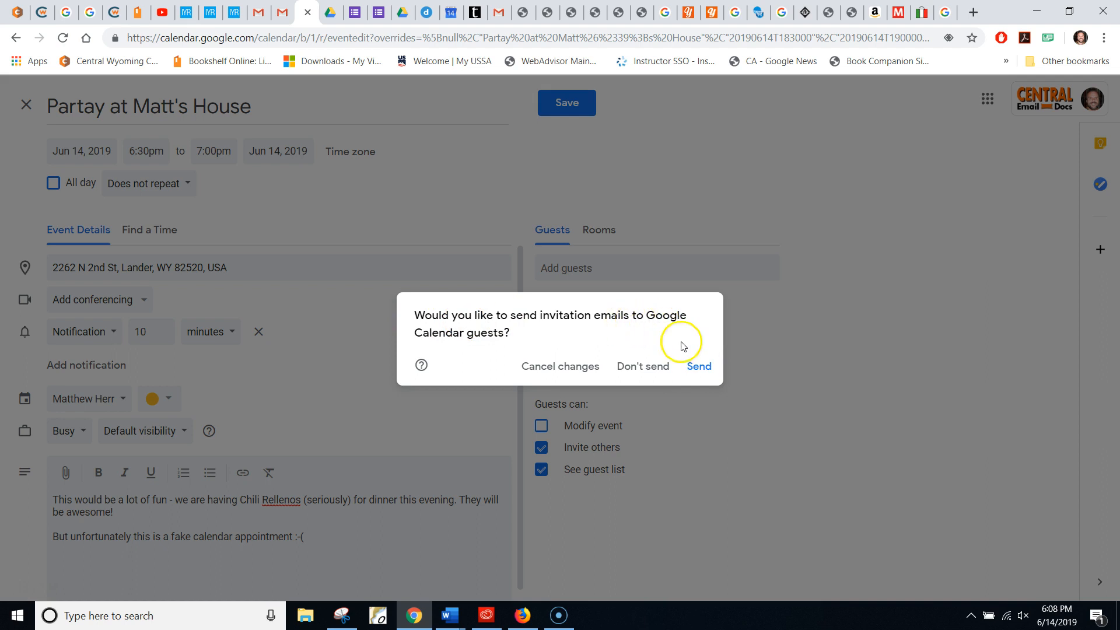
Step: Send the invitation emails to the event's guests
click(699, 368)
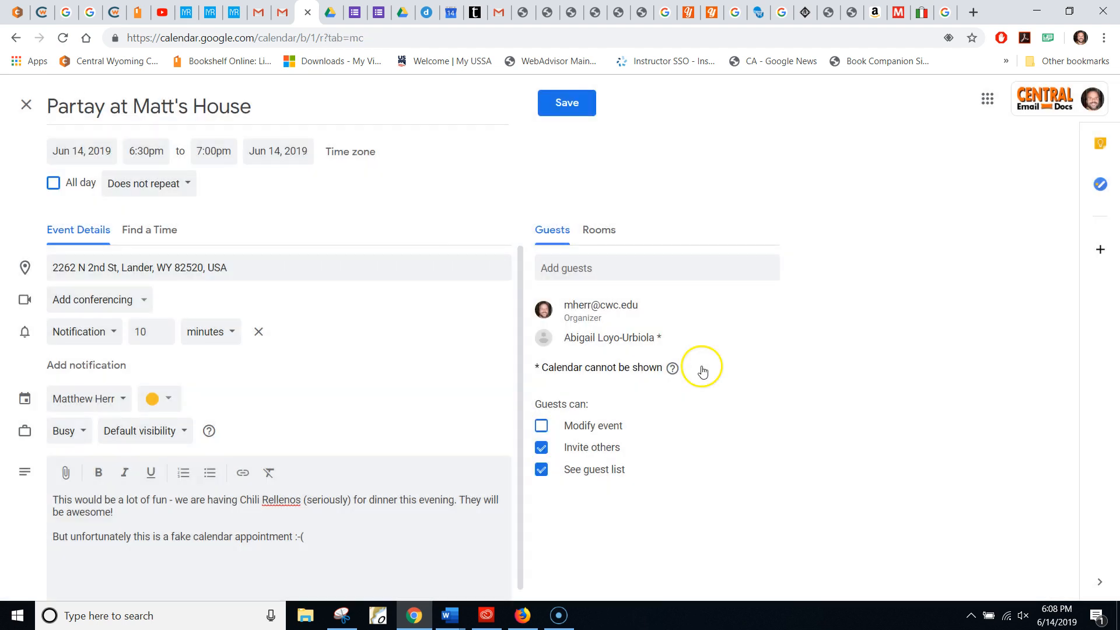